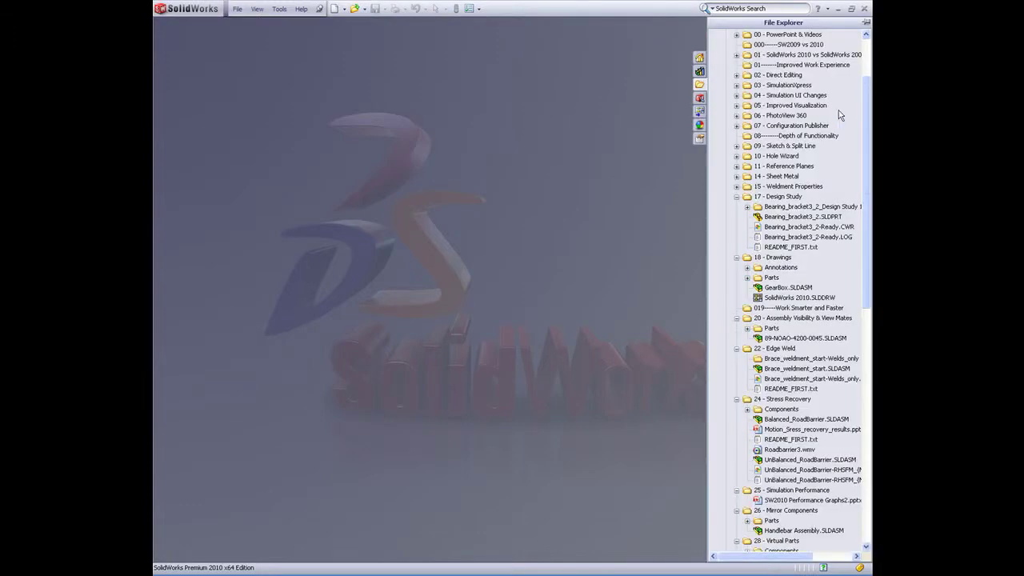
Open Bearing_bracket3_2.SLDPRT from the 17 - Design Study folder, fit the bracket in view and show Design Study 2
{"action": "double_click", "coordinate": [800, 216]}
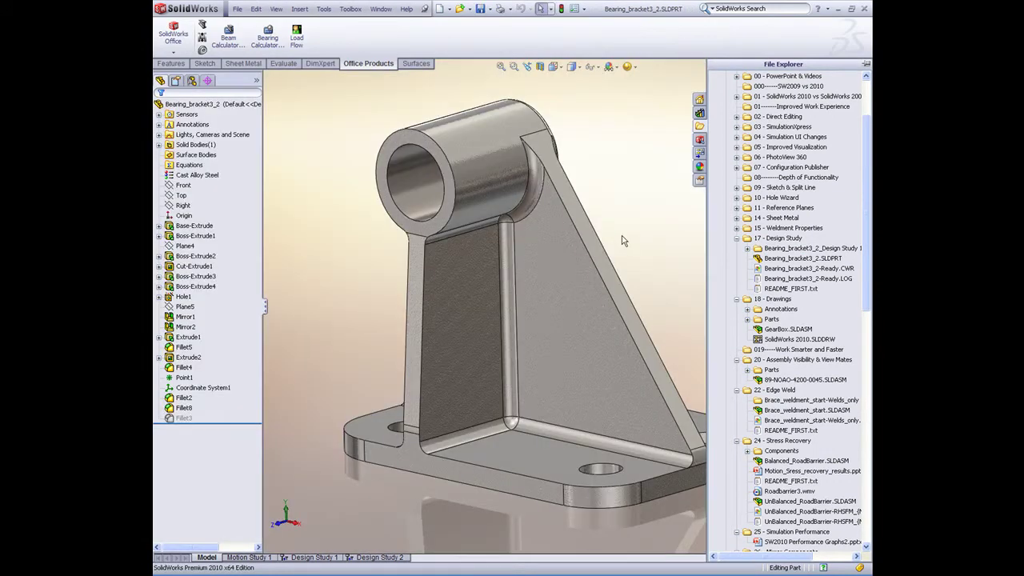
{"action": "left_click", "coordinate": [360, 334]}
{"action": "key", "text": "f"}
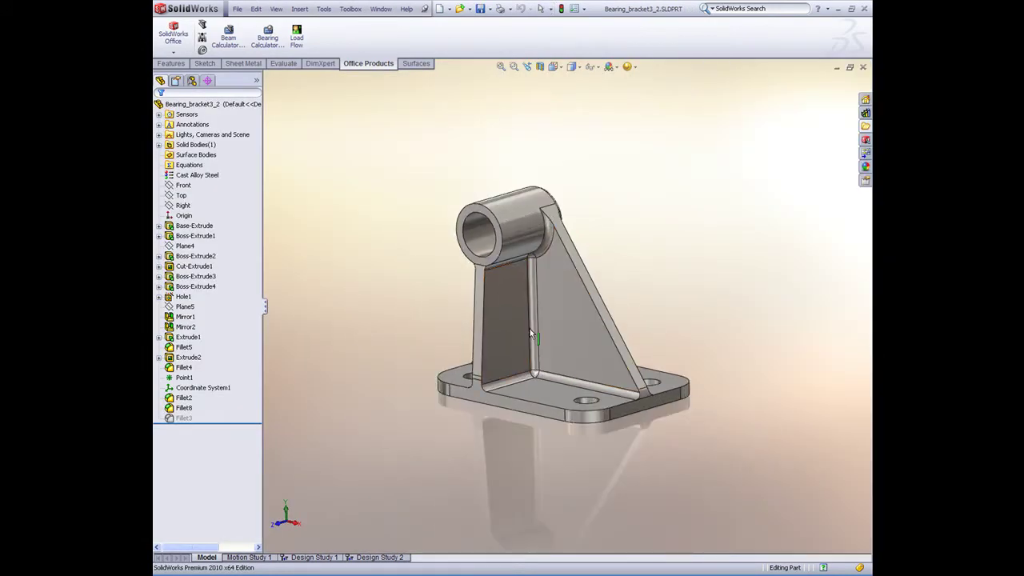
{"action": "middle_click_drag", "start_coordinate": [524, 348], "coordinate": [542, 332]}
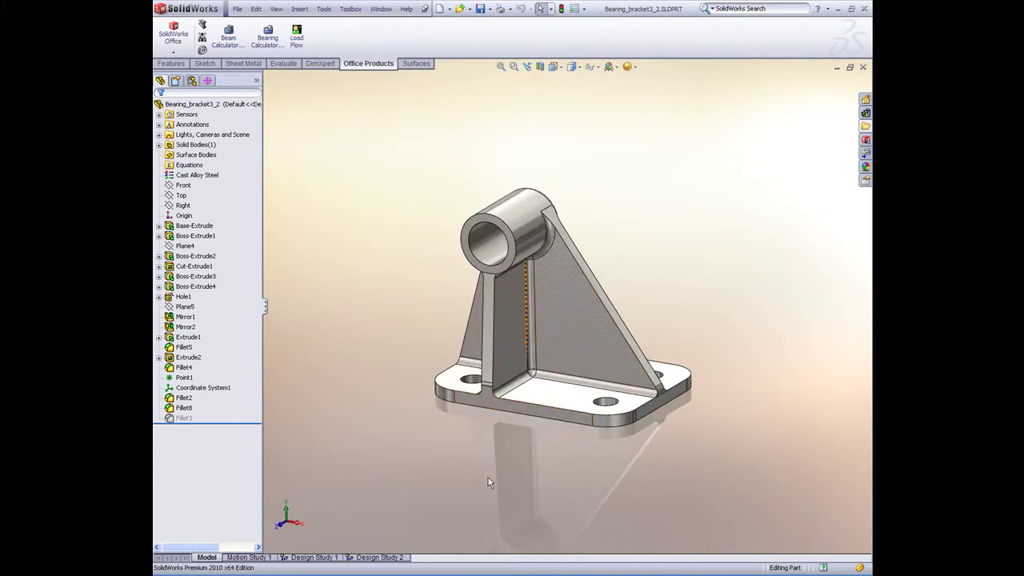
{"action": "left_click", "coordinate": [371, 558]}
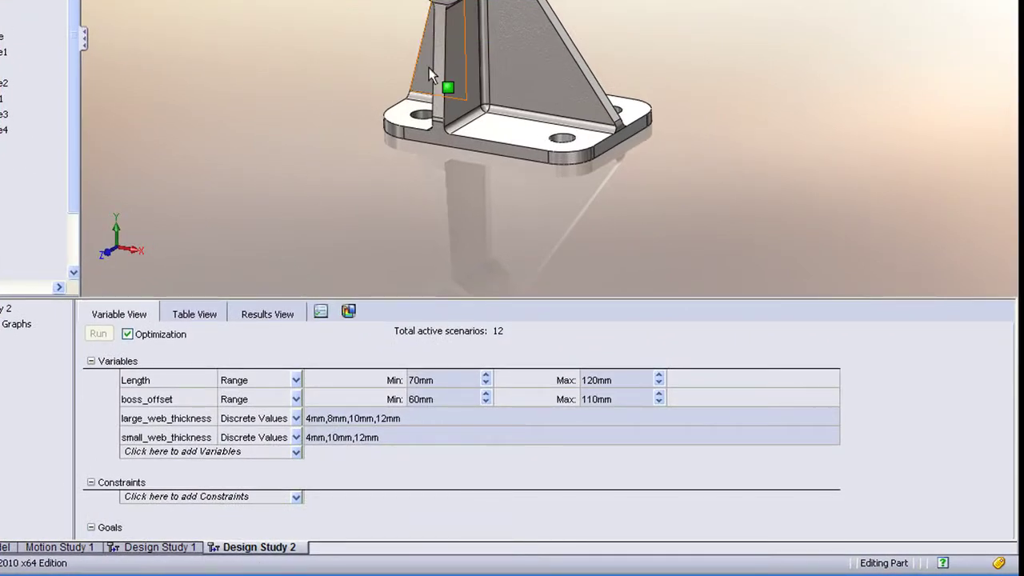
Examine the Length and boss_offset variables on the bracket's base, including the minimum and maximum of the Length range
{"action": "scroll", "coordinate": [391, 56], "scroll_direction": "down", "scroll_amount": 2}
{"action": "middle_click_drag", "start_coordinate": [665, 36], "coordinate": [681, 22]}
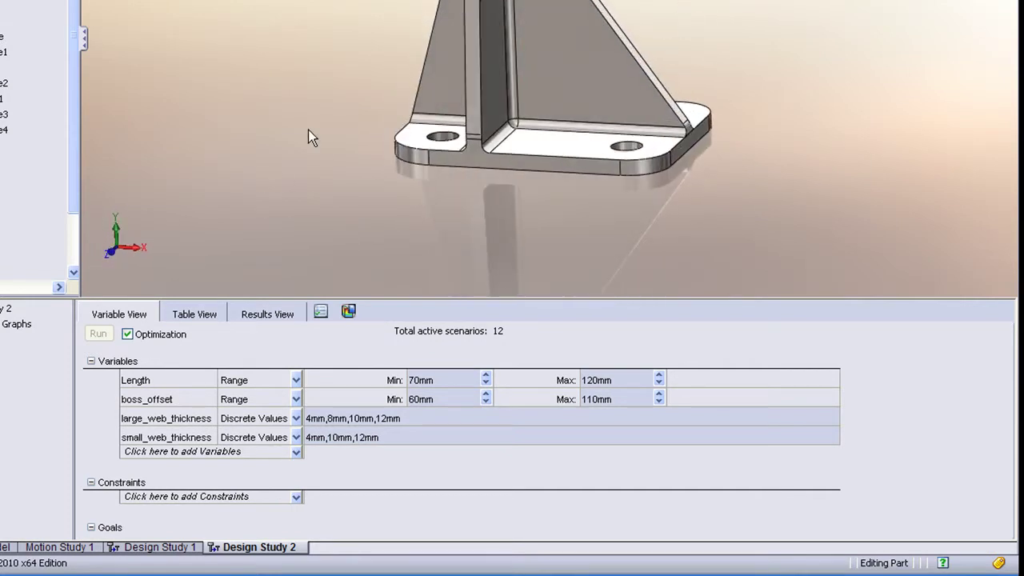
{"action": "scroll", "coordinate": [360, 110], "scroll_direction": "down", "scroll_amount": 2}
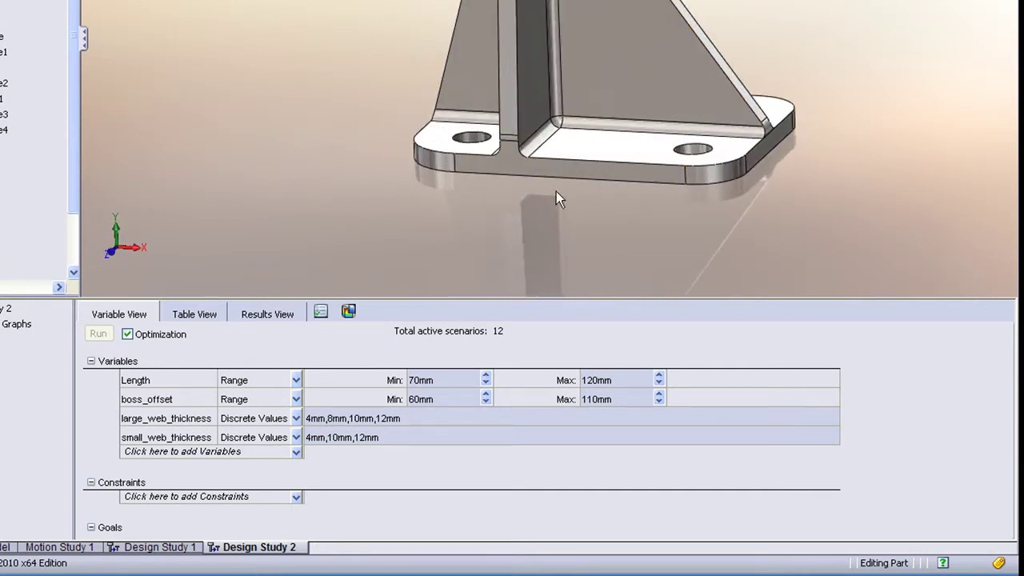
{"action": "left_click", "coordinate": [142, 385]}
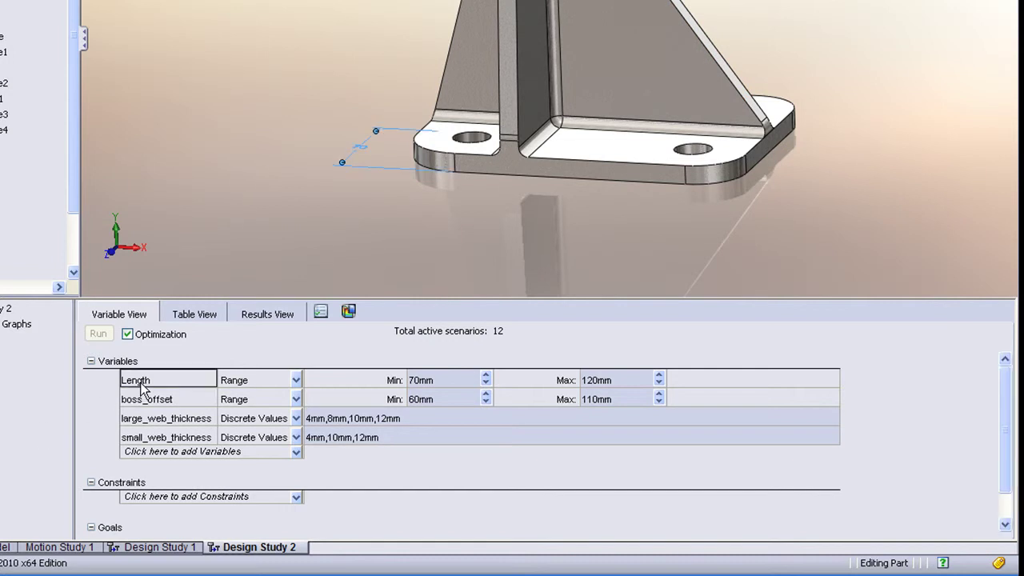
{"action": "left_click", "coordinate": [146, 405]}
{"action": "middle_click_drag", "start_coordinate": [325, 218], "coordinate": [352, 216]}
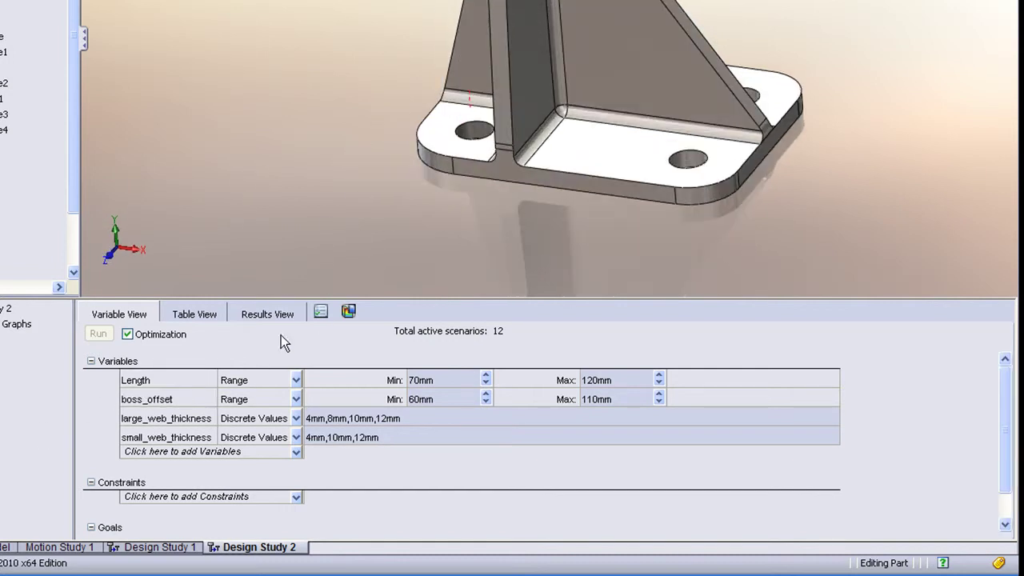
{"action": "left_click", "coordinate": [152, 386]}
{"action": "left_click", "coordinate": [432, 383]}
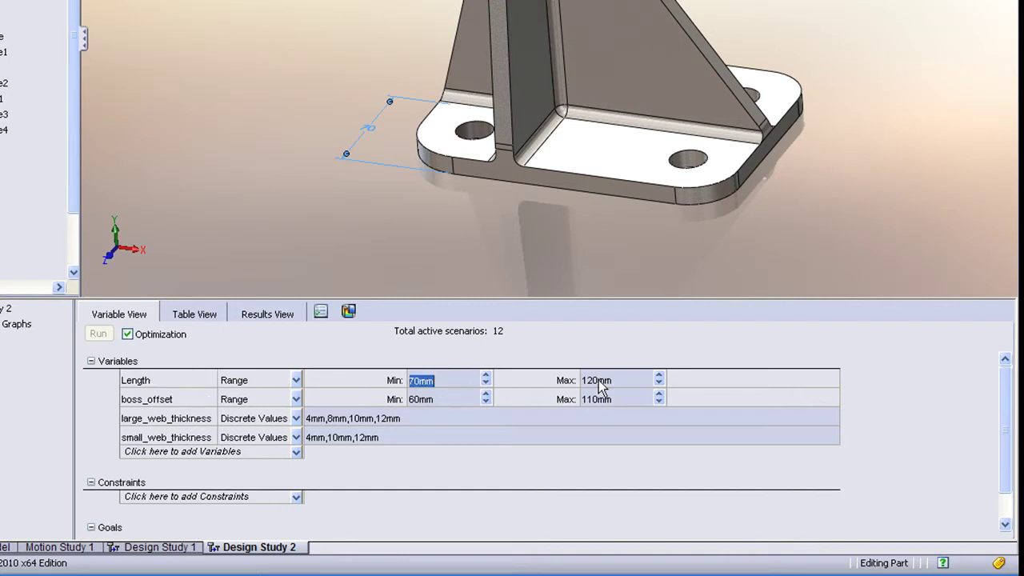
{"action": "left_click", "coordinate": [599, 382]}
{"action": "key", "text": "Return"}
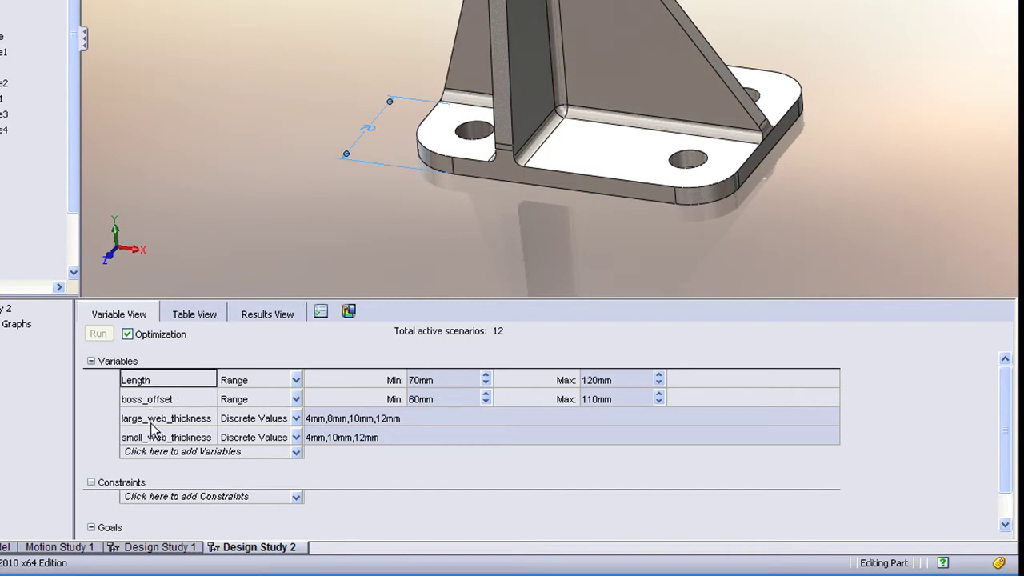
Add the Mass1 goal to Design Study 2 with the Minimize option
{"action": "scroll", "coordinate": [1003, 396], "scroll_direction": "down", "scroll_amount": 2}
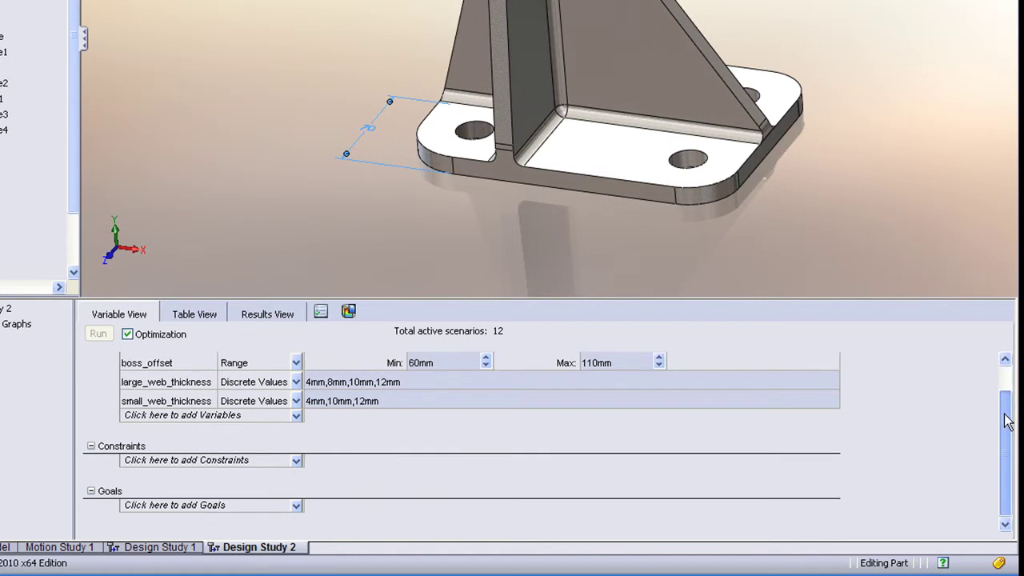
{"action": "left_click", "coordinate": [297, 506]}
{"action": "left_click", "coordinate": [151, 541]}
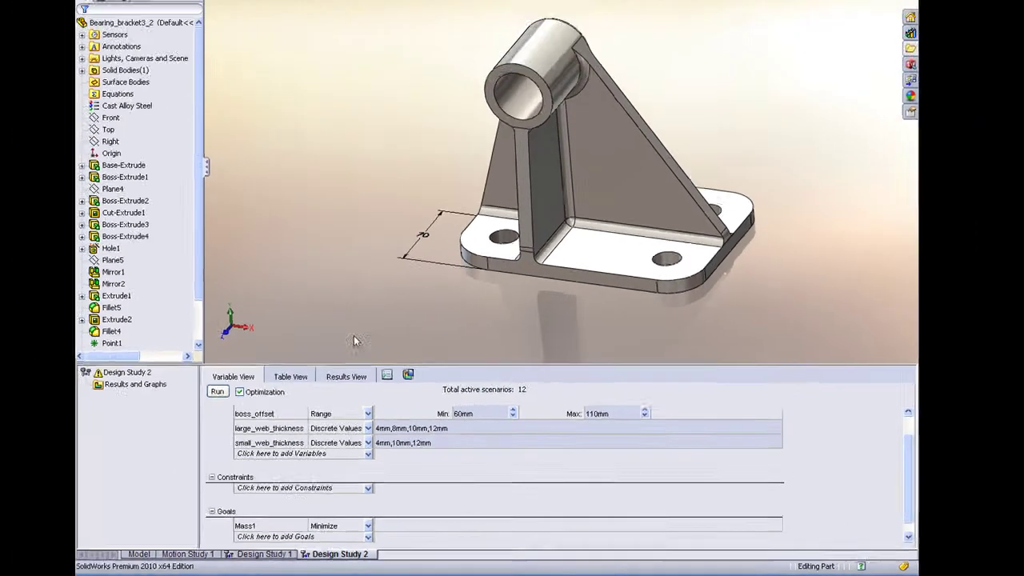
Run the Design Study 2 optimization and look through the iterations in its results table
{"action": "left_click", "coordinate": [217, 391]}
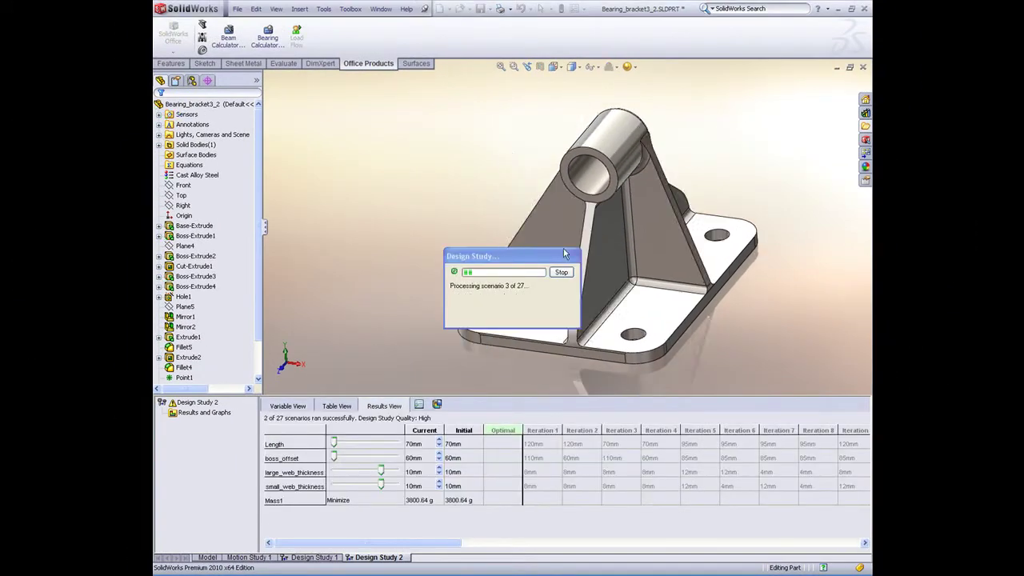
{"action": "left_click_drag", "start_coordinate": [564, 254], "coordinate": [465, 152]}
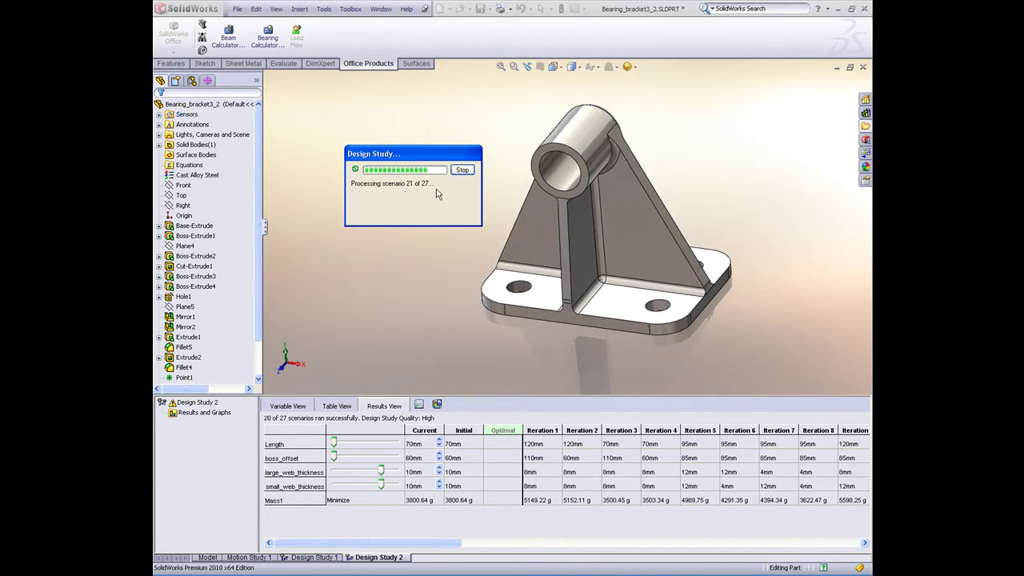
{"action": "left_click_drag", "start_coordinate": [424, 544], "coordinate": [477, 547]}
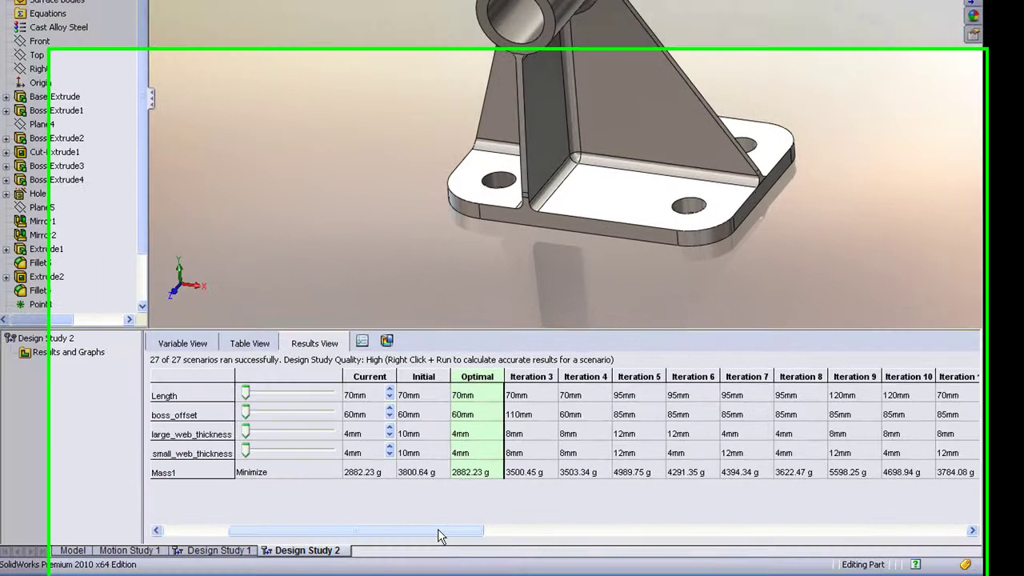
{"action": "left_click_drag", "start_coordinate": [438, 536], "coordinate": [304, 537]}
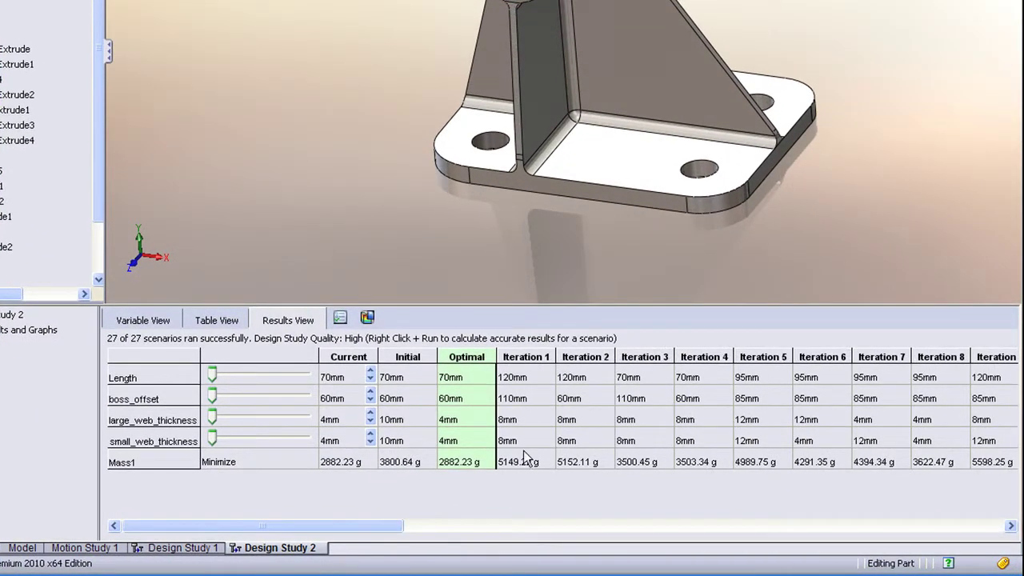
Compare the bracket geometry of Iterations 1, 2 and 3 with that of the Optimal scenario
{"action": "left_click", "coordinate": [542, 356]}
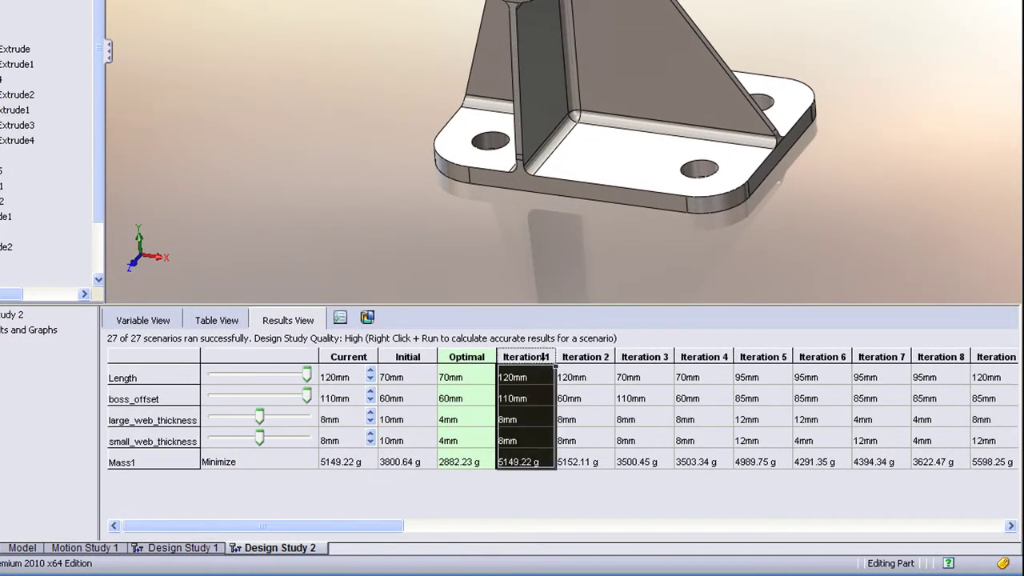
{"action": "left_click", "coordinate": [604, 355]}
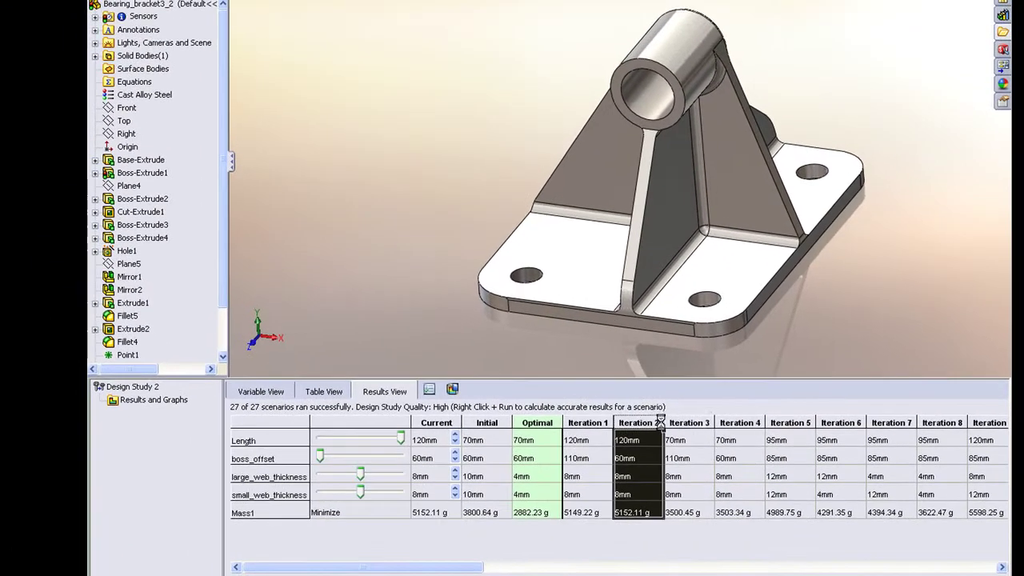
{"action": "left_click", "coordinate": [702, 420]}
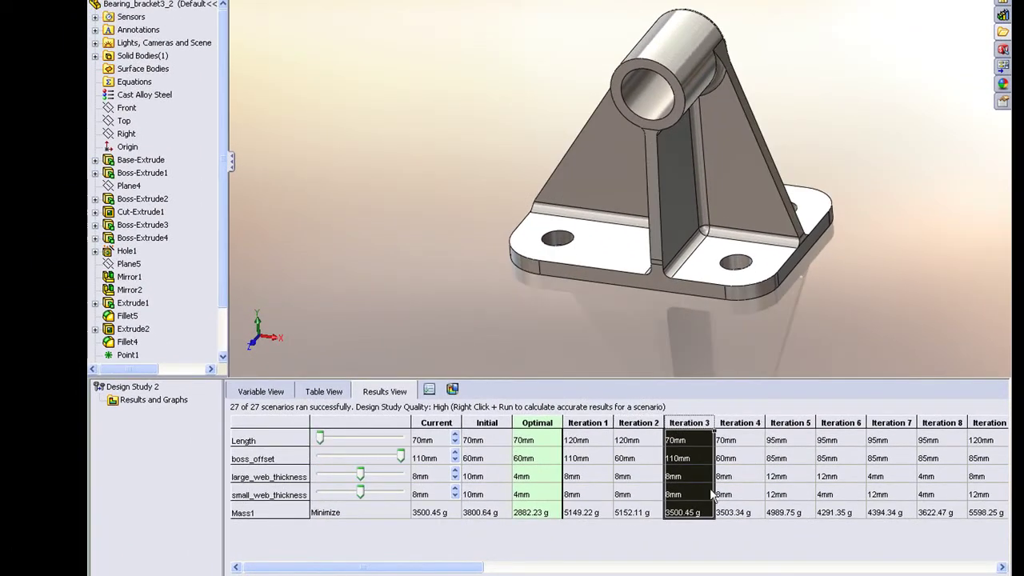
{"action": "left_click", "coordinate": [588, 422]}
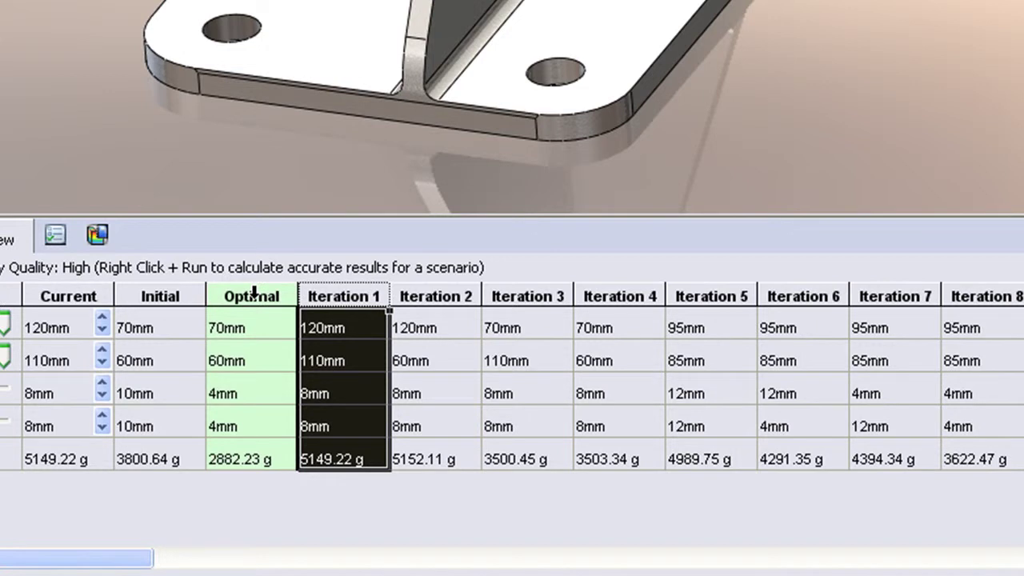
{"action": "left_click", "coordinate": [253, 295]}
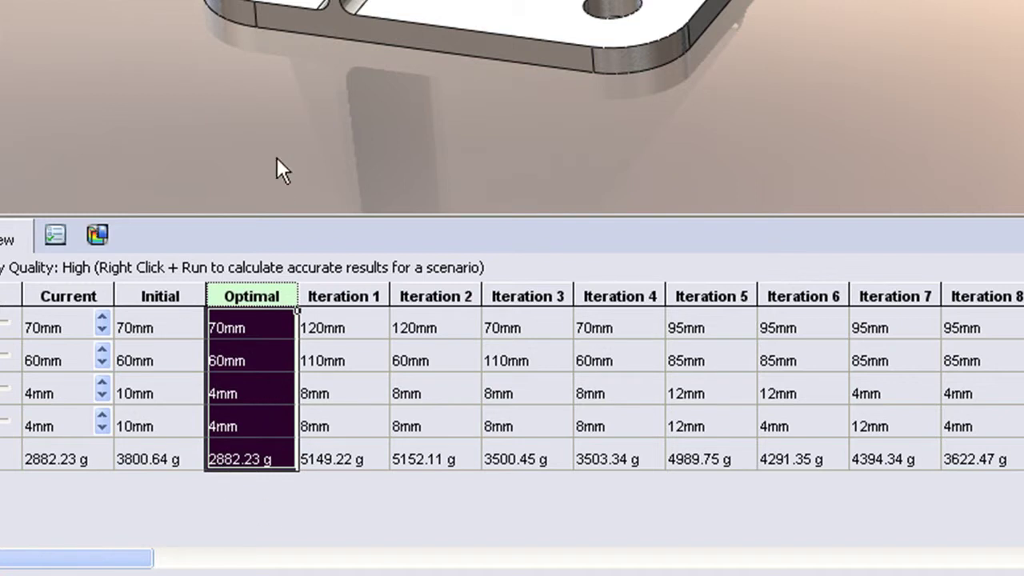
{"action": "middle_click_drag", "start_coordinate": [261, 107], "coordinate": [384, 96]}
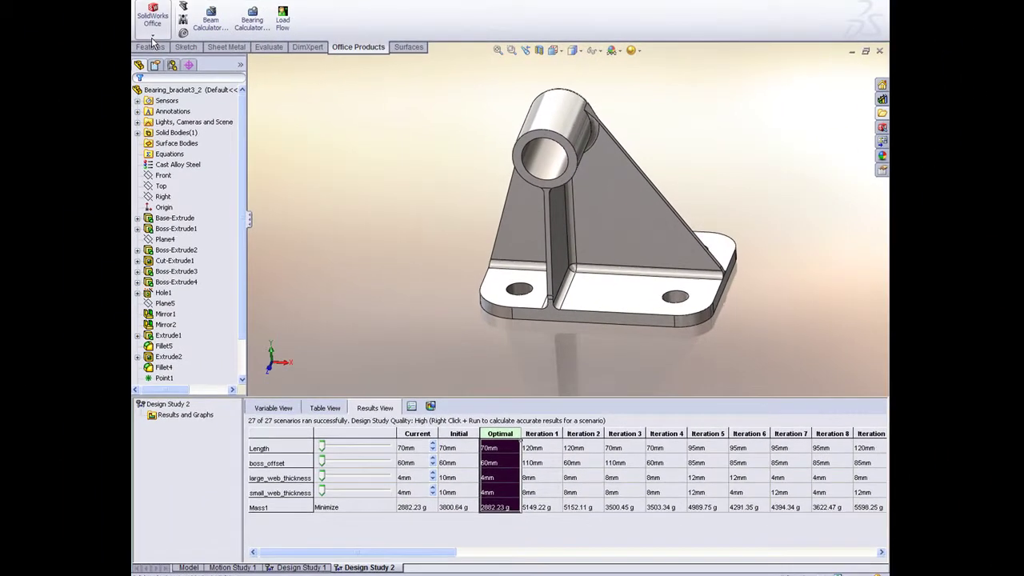
Load the SolidWorks Simulation add-in and open the Ready simulation study
{"action": "left_click", "coordinate": [173, 47]}
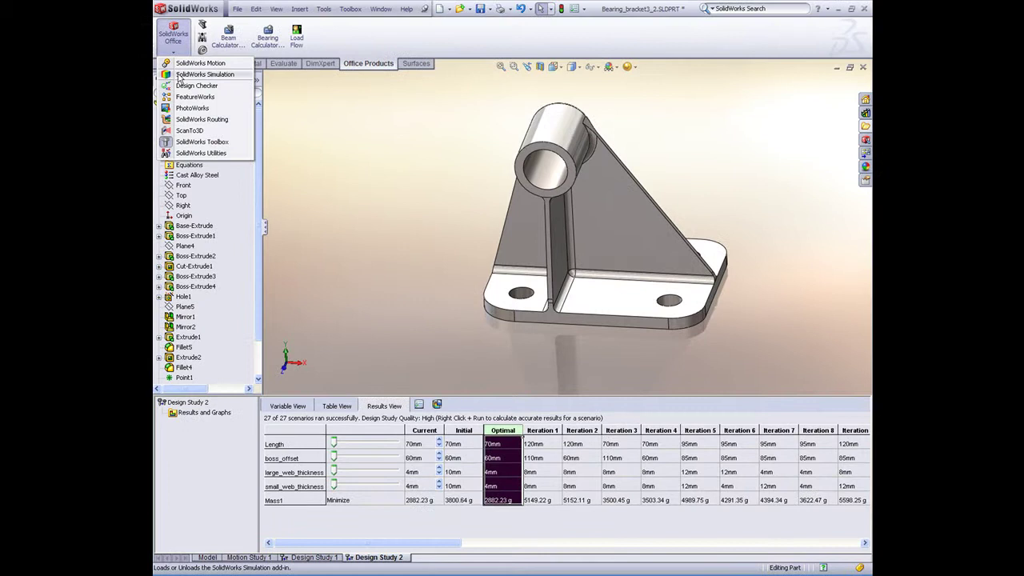
{"action": "left_click", "coordinate": [175, 74]}
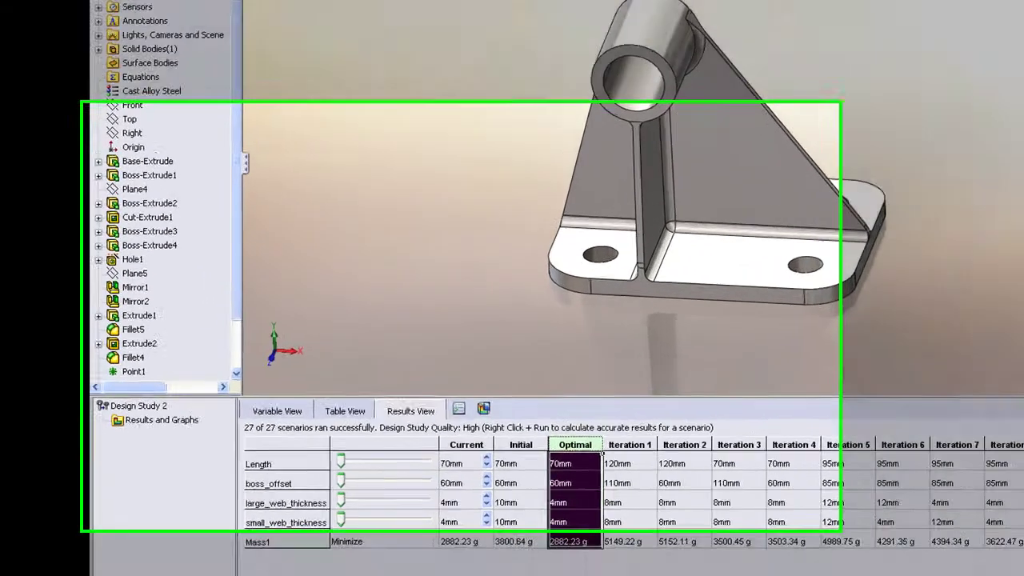
{"action": "left_click", "coordinate": [430, 557]}
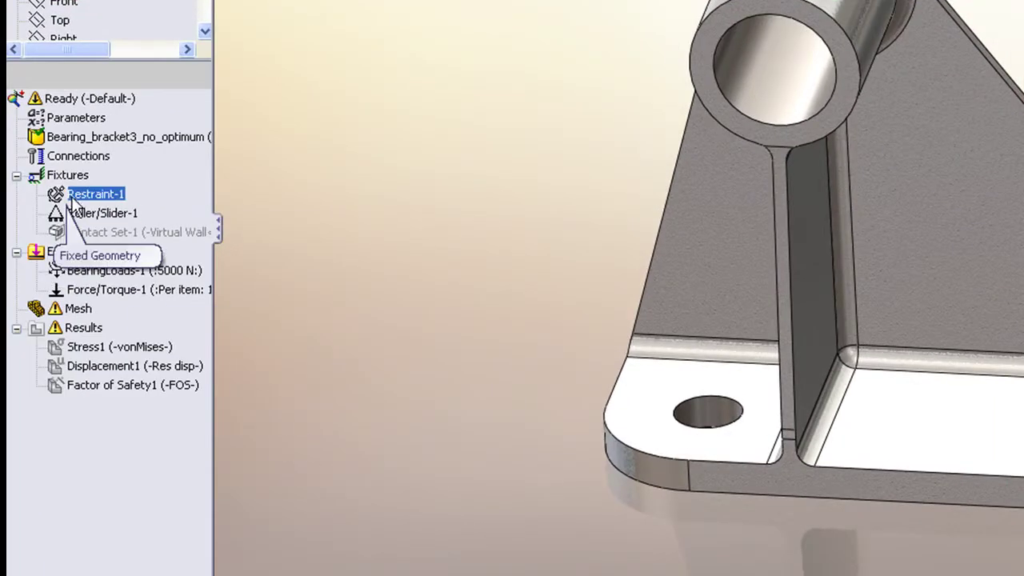
Inspect where the Roller/Slider-1 fixture and the BearingLoads-1 and Force/Torque-1 loads act on the bracket
{"action": "left_click", "coordinate": [100, 214]}
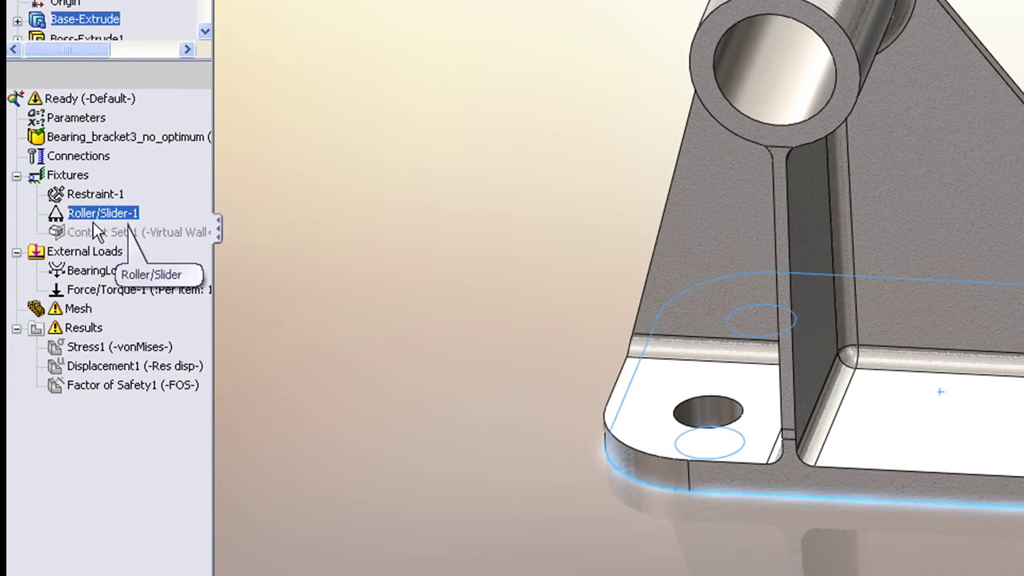
{"action": "left_click", "coordinate": [424, 189]}
{"action": "left_click", "coordinate": [77, 272]}
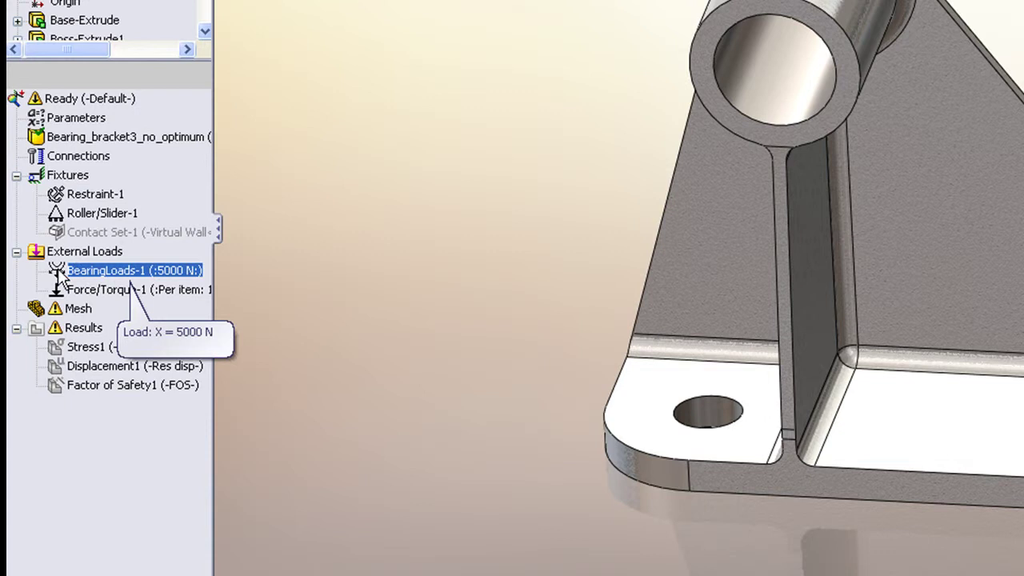
{"action": "left_click", "coordinate": [62, 272]}
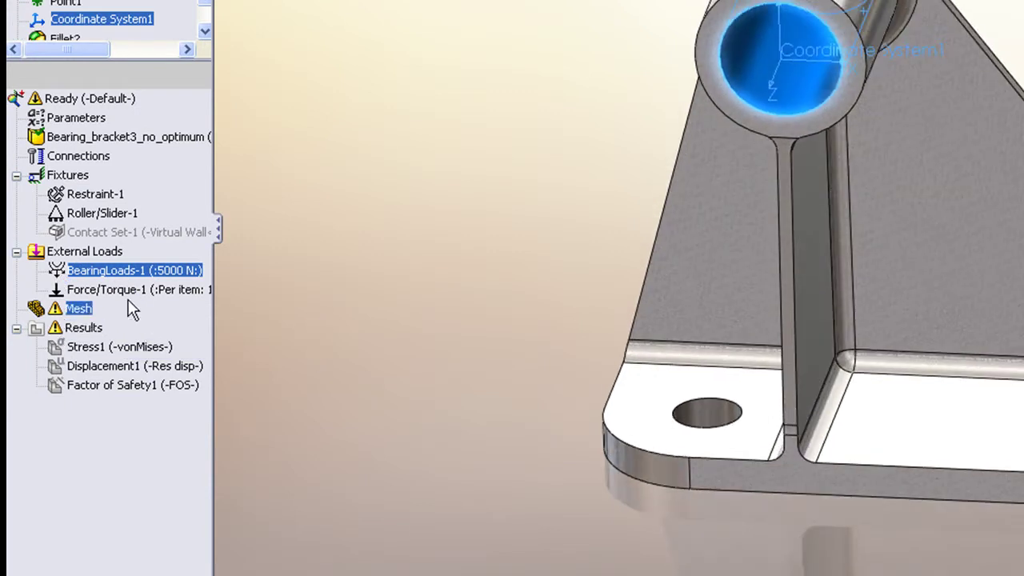
{"action": "left_click", "coordinate": [104, 289]}
{"action": "middle_click_drag", "start_coordinate": [432, 332], "coordinate": [640, 12]}
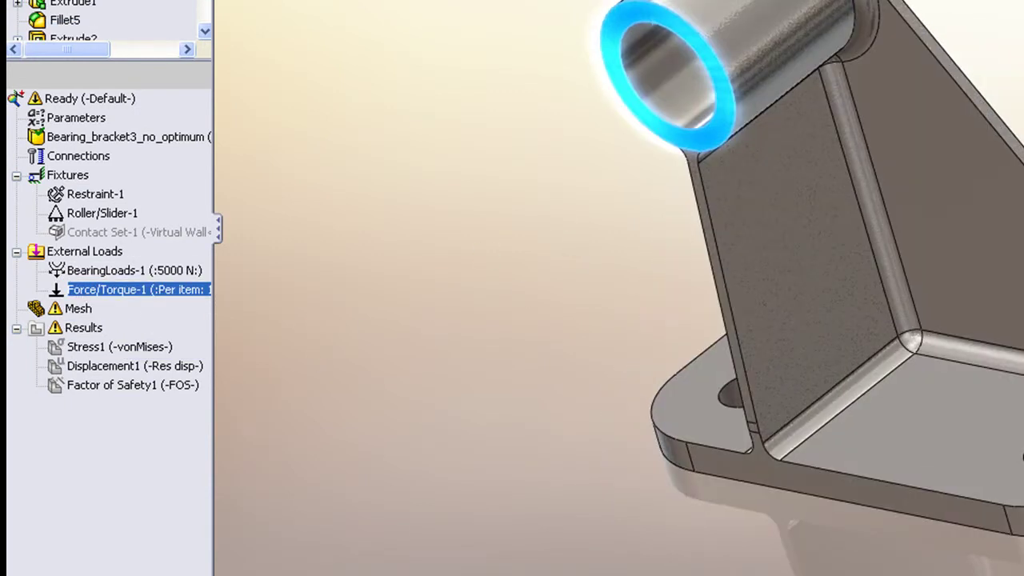
{"action": "left_click", "coordinate": [112, 270]}
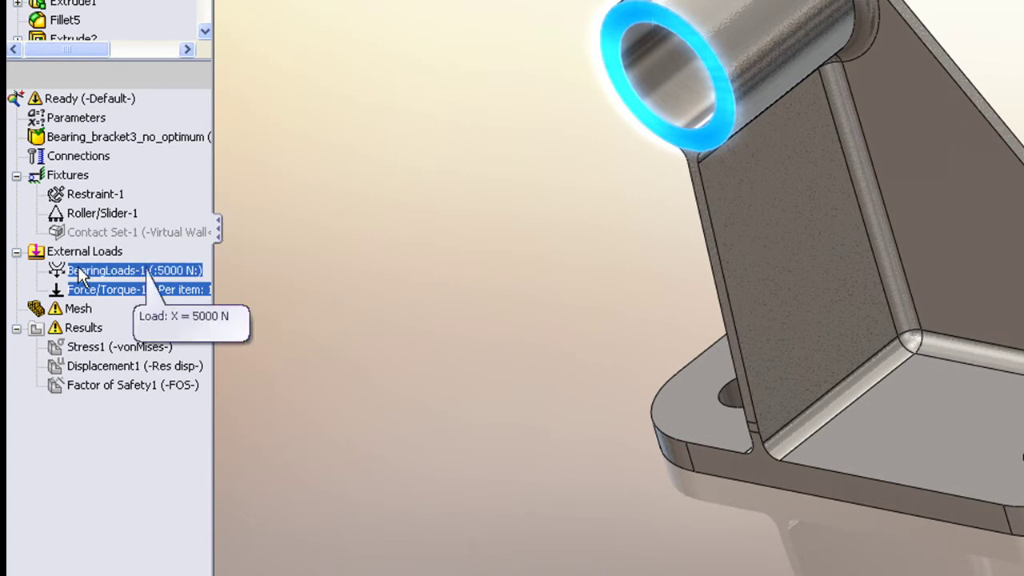
Open Design Study 1 and review its Length variable, Stress1 constraint and Mass1 goal, collapsing the Constraints section
{"action": "left_click", "coordinate": [308, 303]}
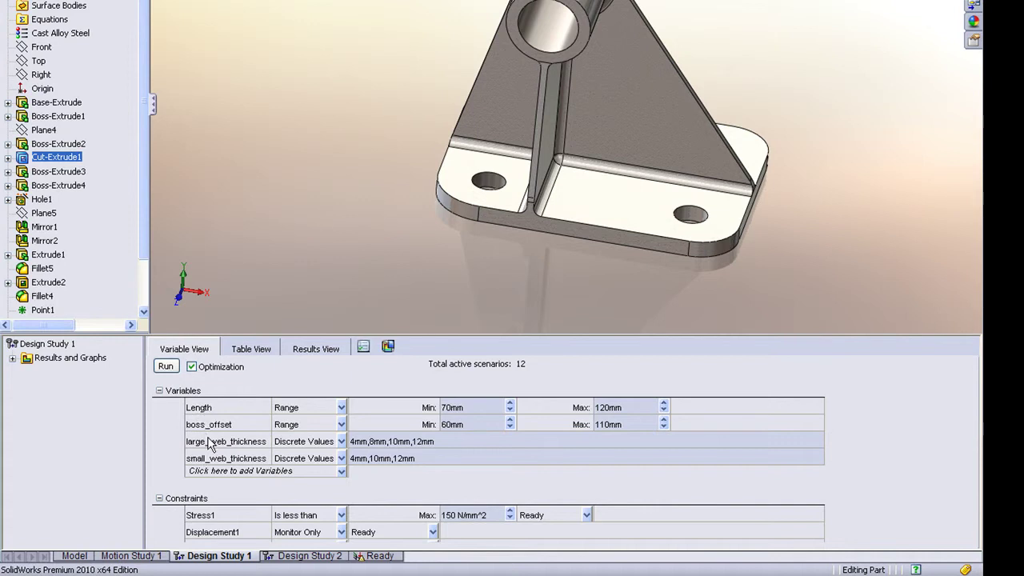
{"action": "left_click", "coordinate": [202, 409]}
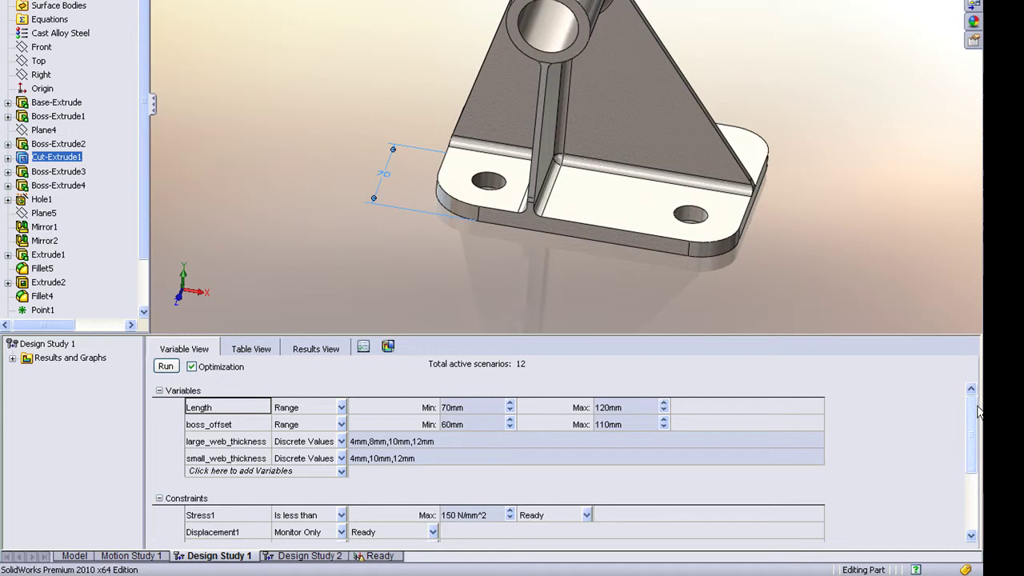
{"action": "left_click_drag", "start_coordinate": [970, 416], "coordinate": [970, 459]}
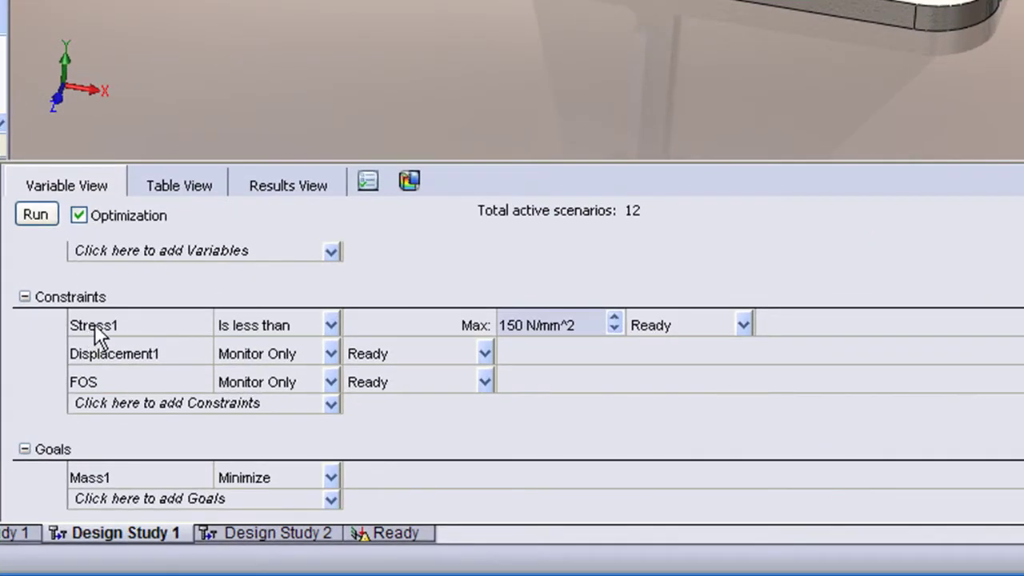
{"action": "left_click", "coordinate": [93, 326]}
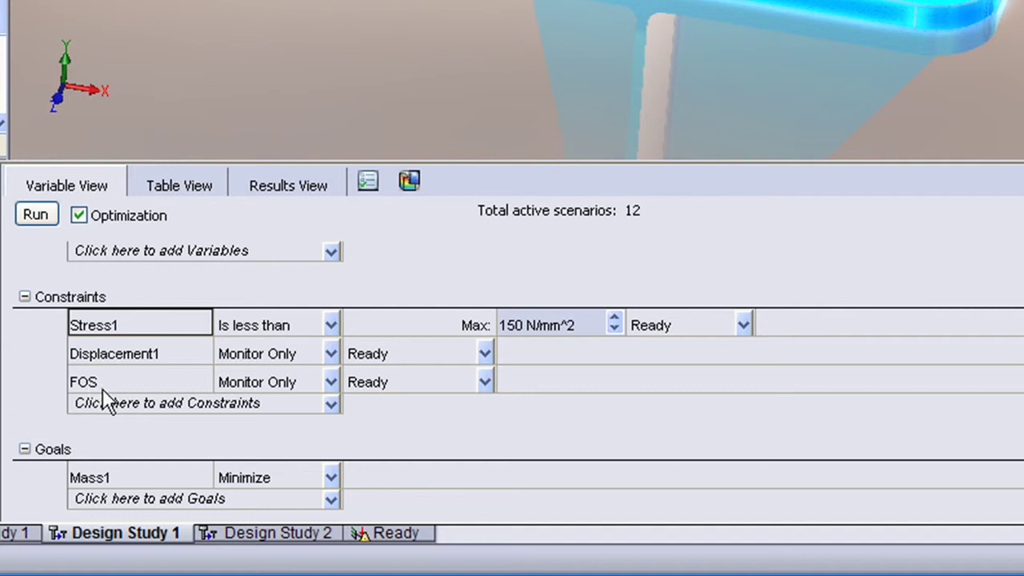
{"action": "left_click", "coordinate": [25, 298]}
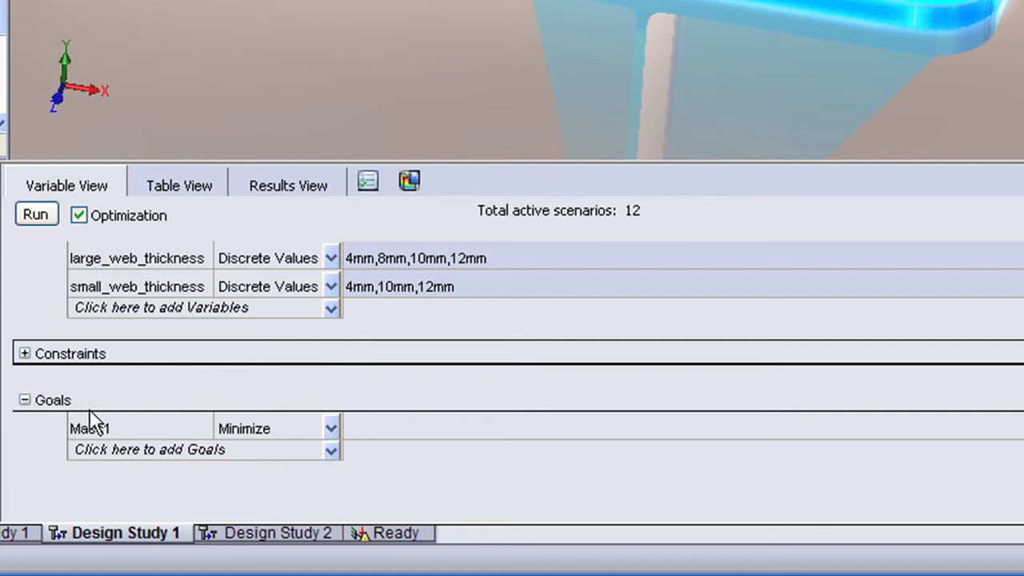
Open the results of Design Study 1 and display the Iteration 7 and Iteration 8 scenarios on the bracket
{"action": "left_click", "coordinate": [183, 87]}
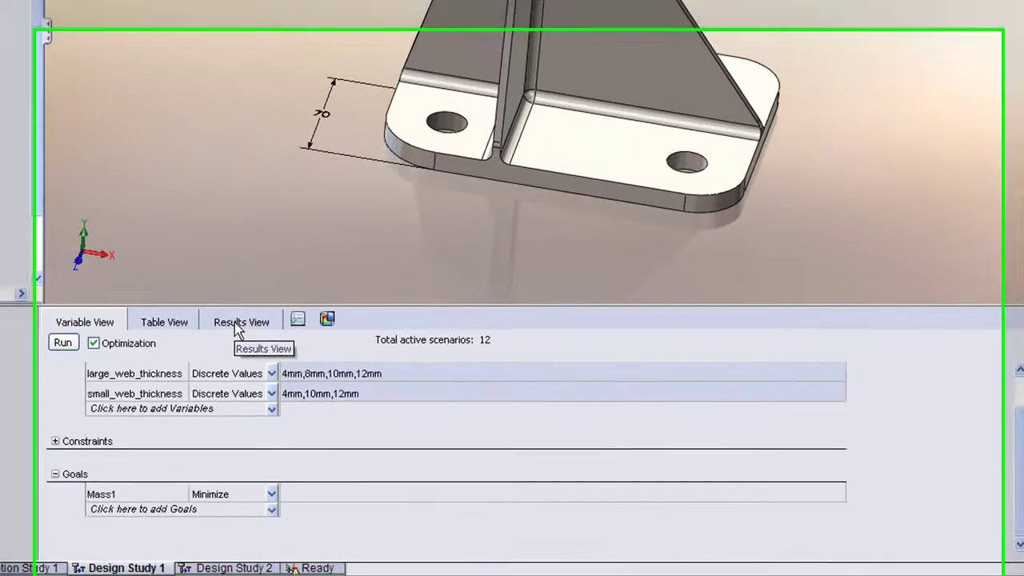
{"action": "left_click", "coordinate": [382, 409]}
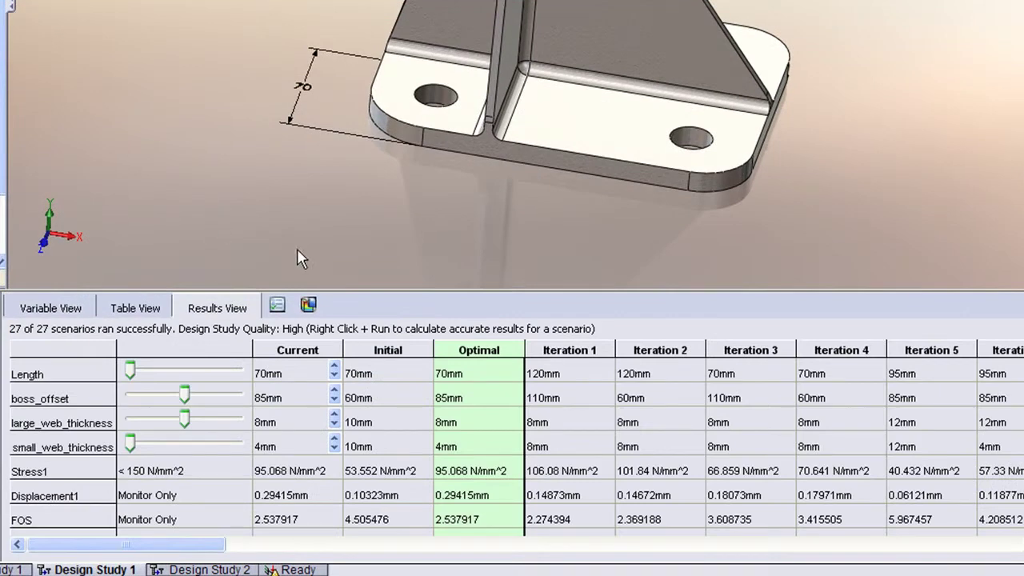
{"action": "left_click_drag", "start_coordinate": [198, 545], "coordinate": [440, 560]}
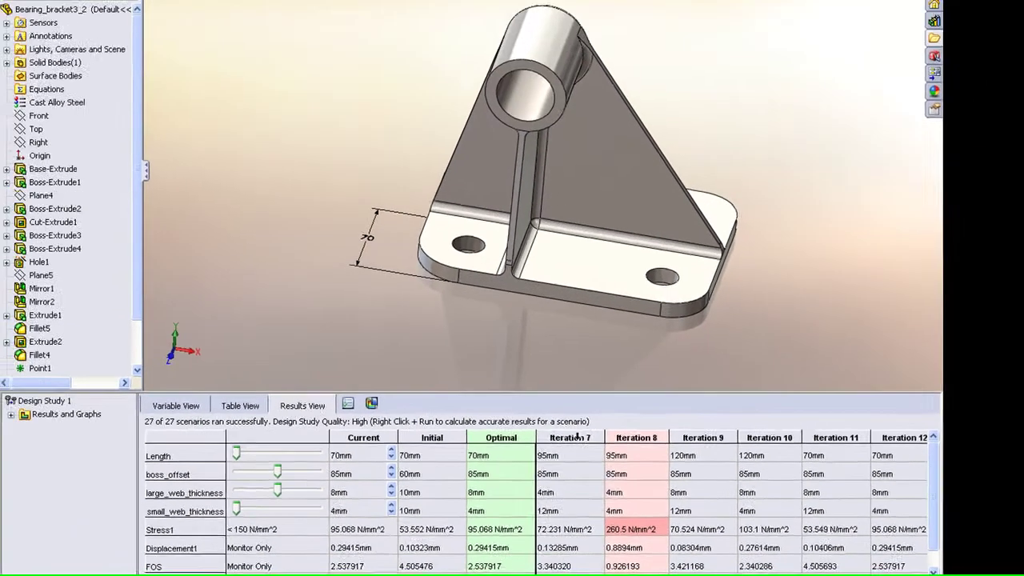
{"action": "left_click", "coordinate": [577, 437]}
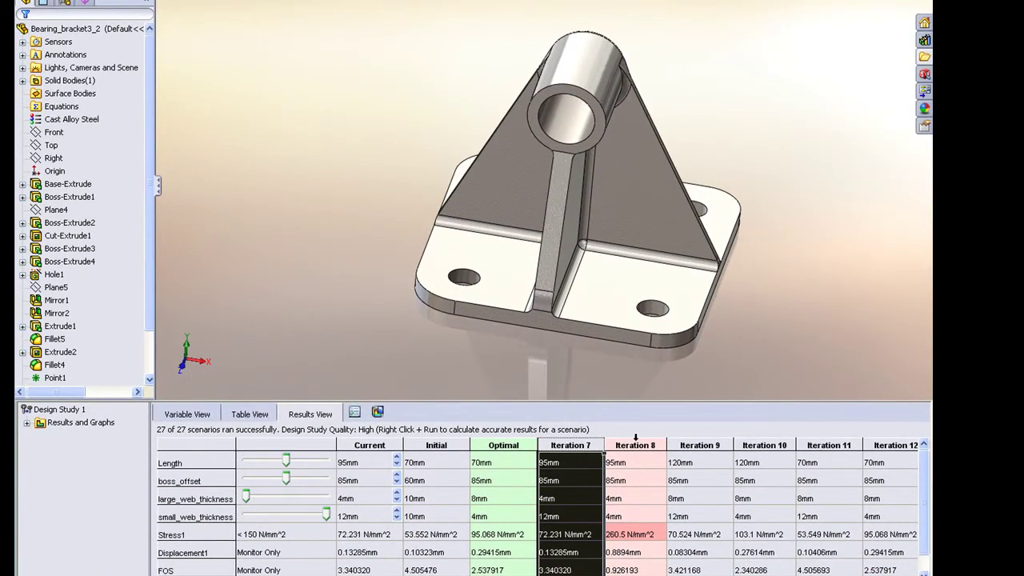
{"action": "left_click", "coordinate": [635, 442]}
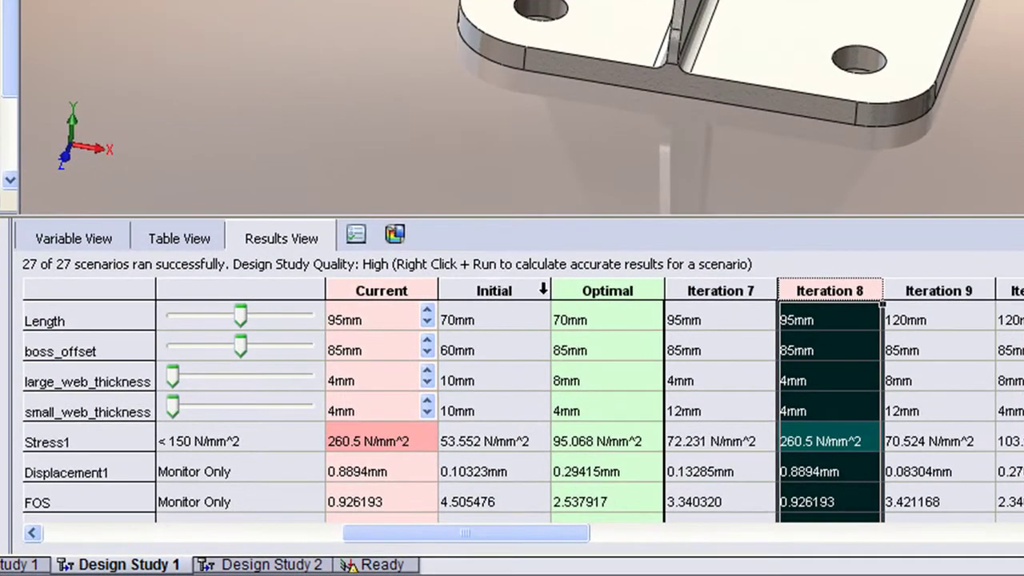
Compare the Initial and Optimal scenarios in geometry, stress and mass, ending with the Optimal bracket displayed and inspected
{"action": "left_click", "coordinate": [499, 290]}
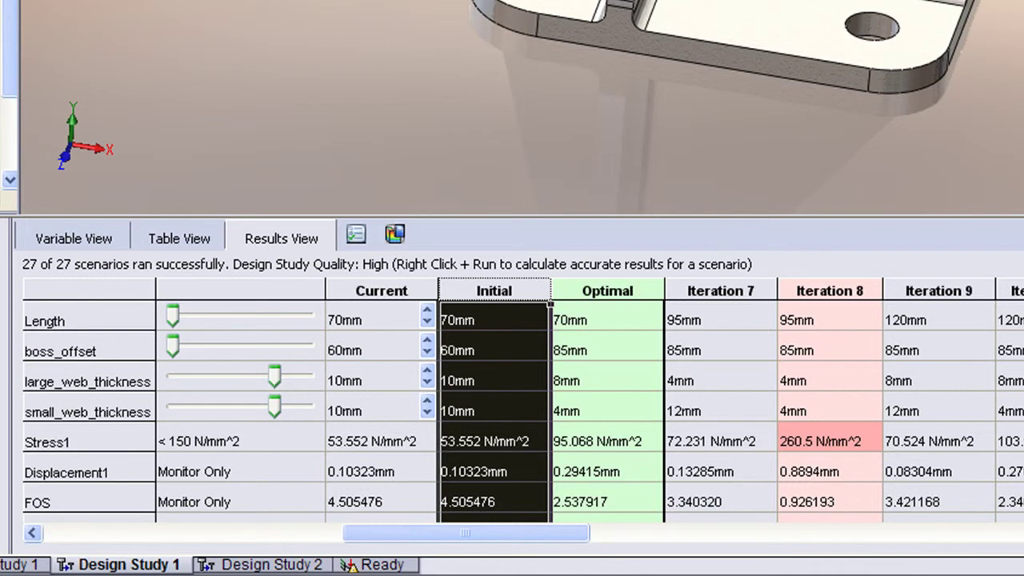
{"action": "scroll", "coordinate": [494, 472], "scroll_direction": "down", "scroll_amount": 1}
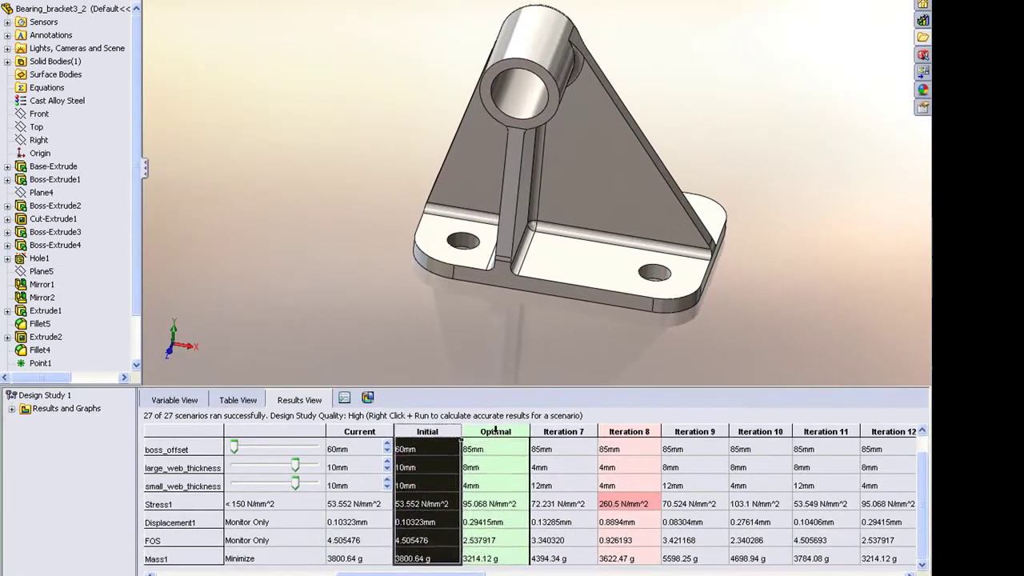
{"action": "left_click", "coordinate": [608, 291]}
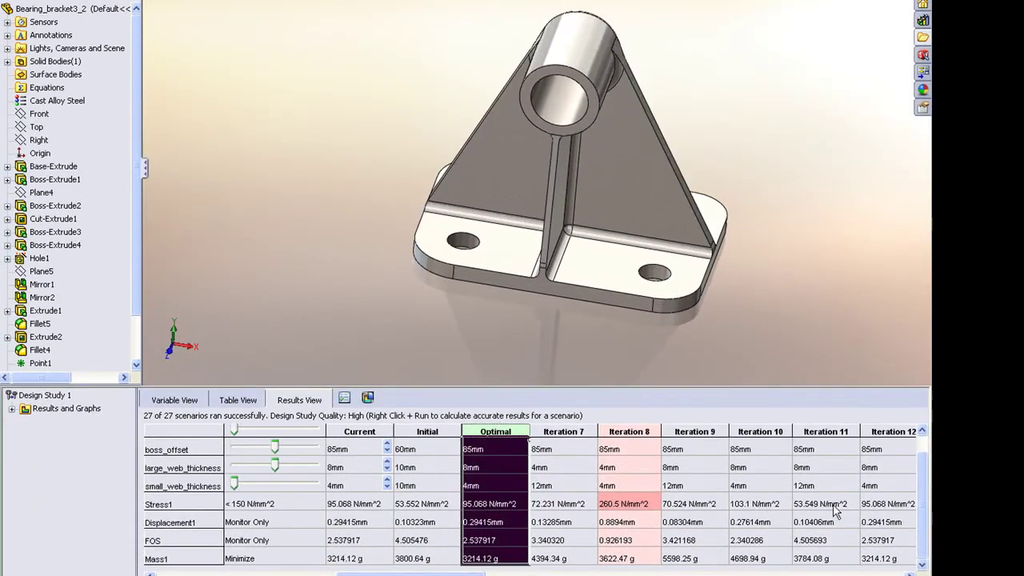
{"action": "scroll", "coordinate": [917, 513], "scroll_direction": "up", "scroll_amount": 1}
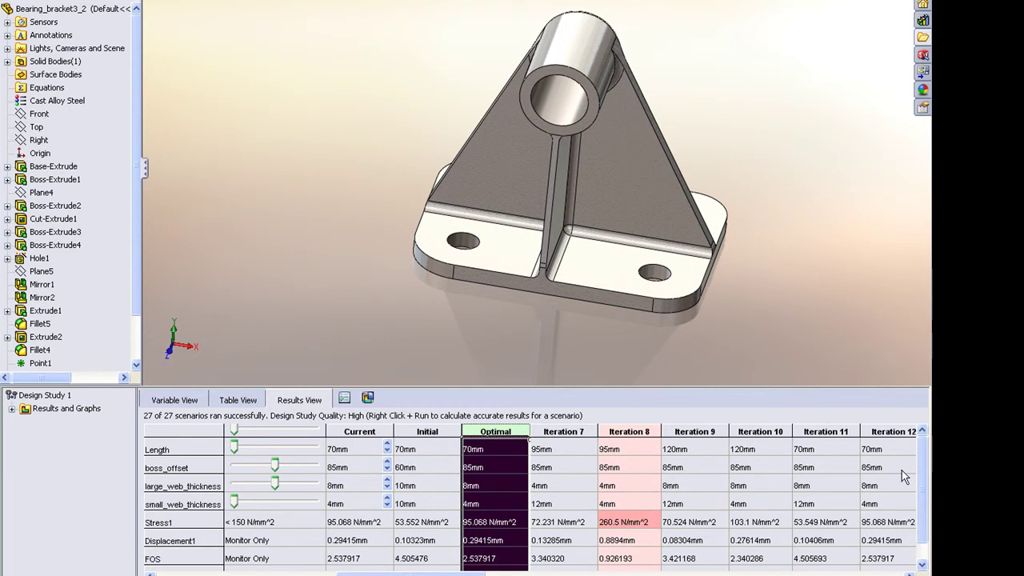
{"action": "mouse_move", "coordinate": [544, 346]}
{"action": "middle_mouse_down"}
{"action": "mouse_move", "coordinate": [546, 335]}
{"action": "mouse_move", "coordinate": [541, 344]}
{"action": "middle_mouse_up"}
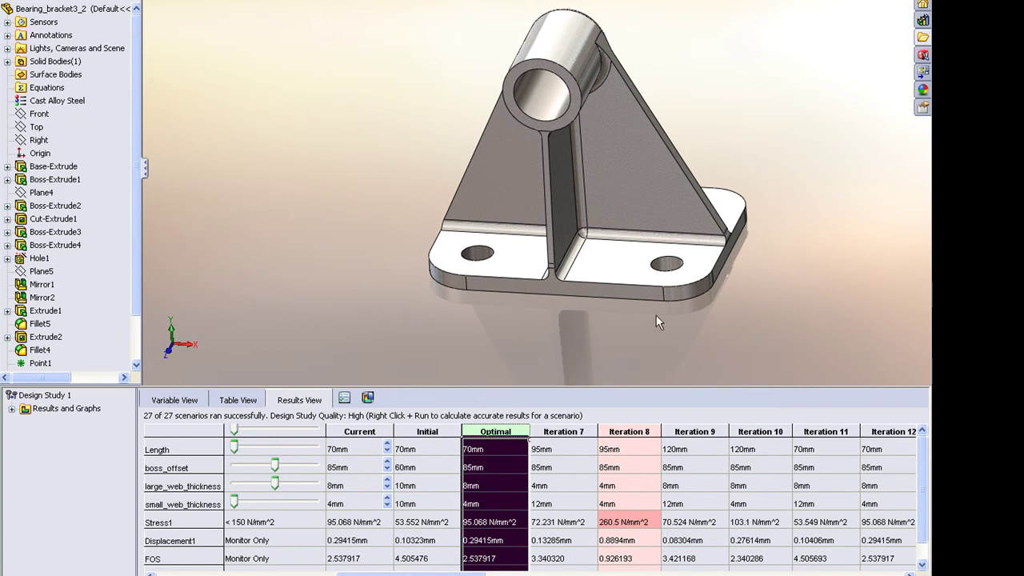